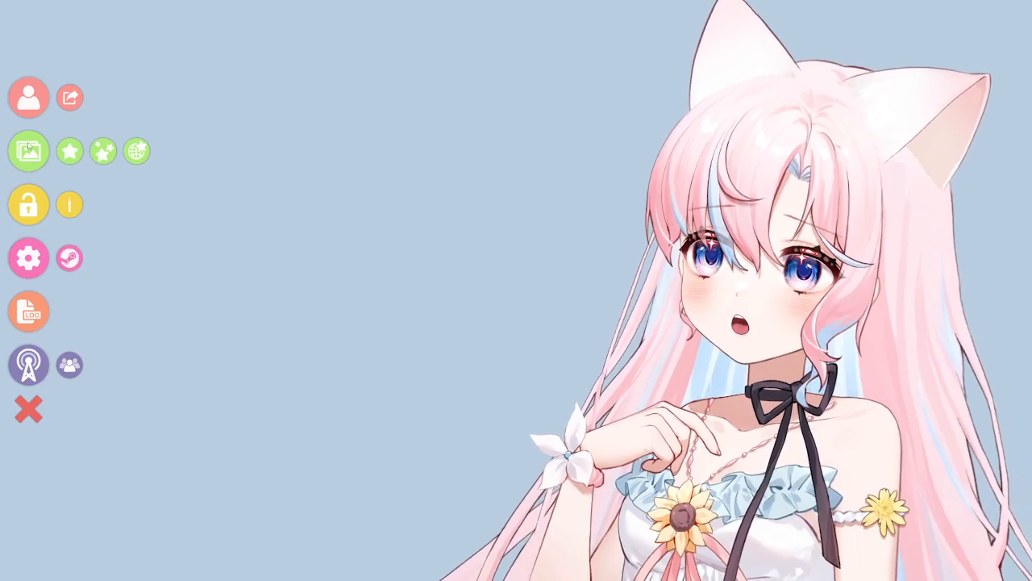
Step: Add the ANIM_headpat item to the scene, pinned to the Live2D model, and place it on top of the model's head
click(68, 154)
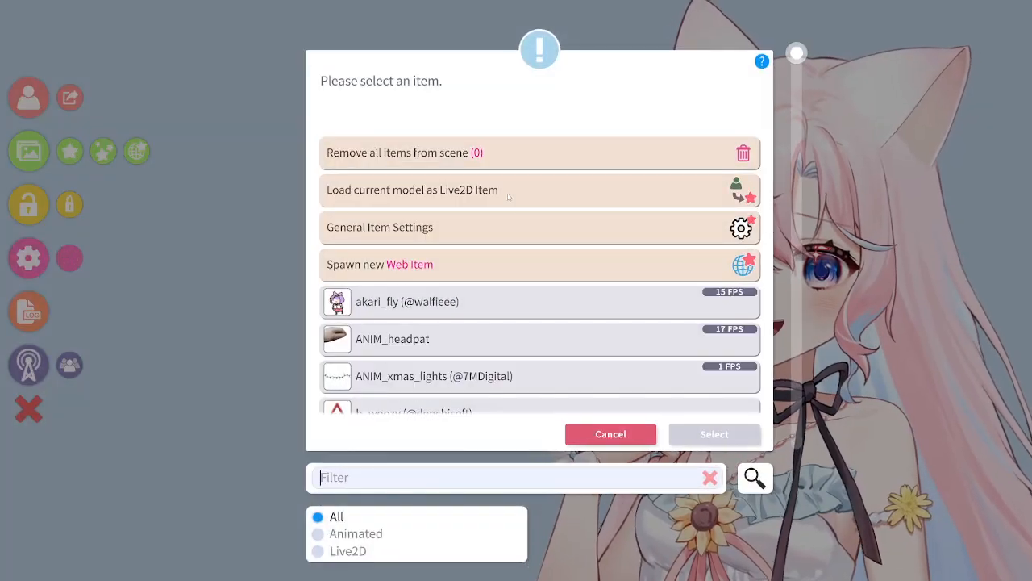
scroll(507, 196, down, 6)
scroll(469, 278, down, 5)
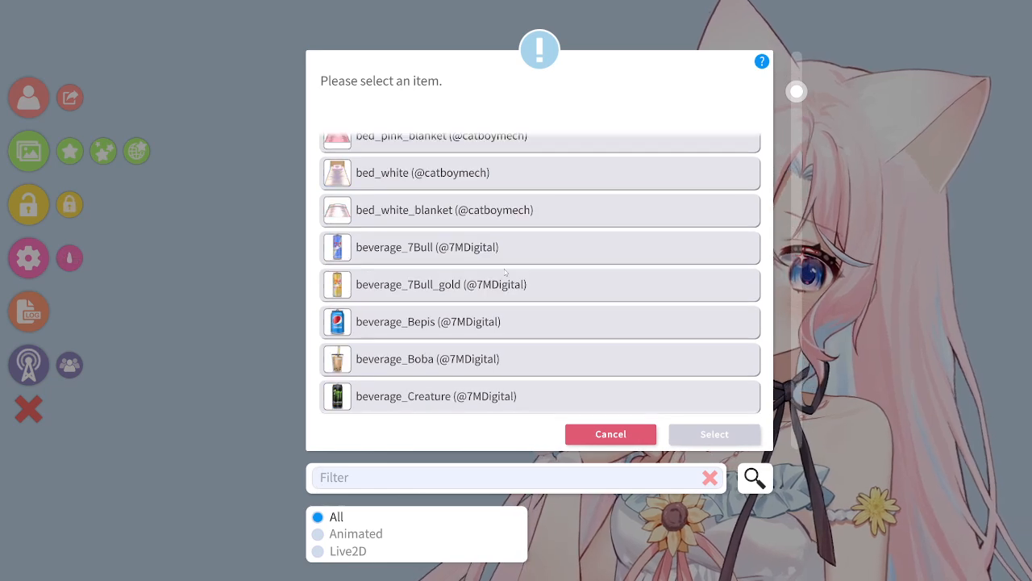
scroll(491, 270, up, 5)
scroll(491, 271, up, 5)
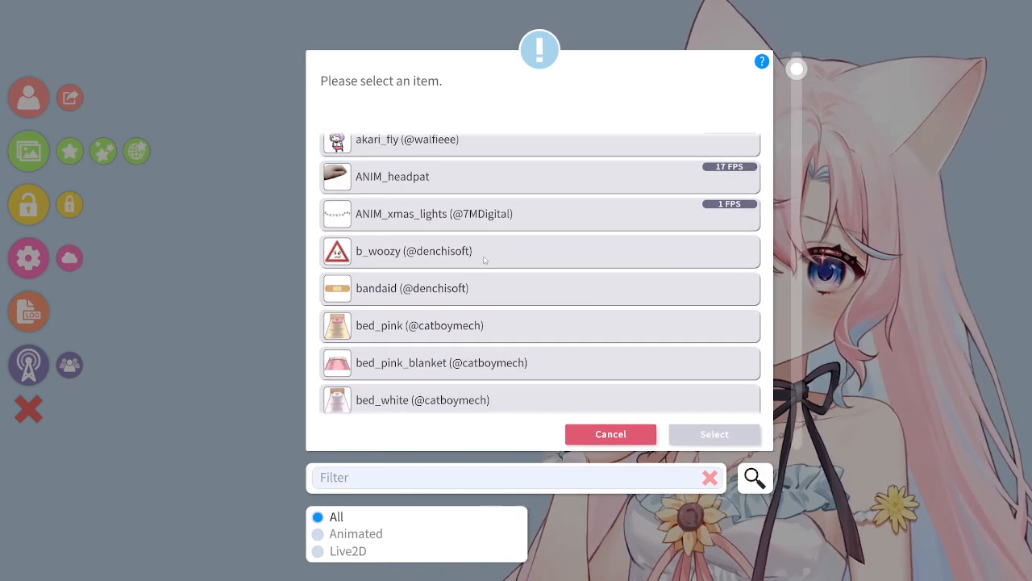
click(419, 307)
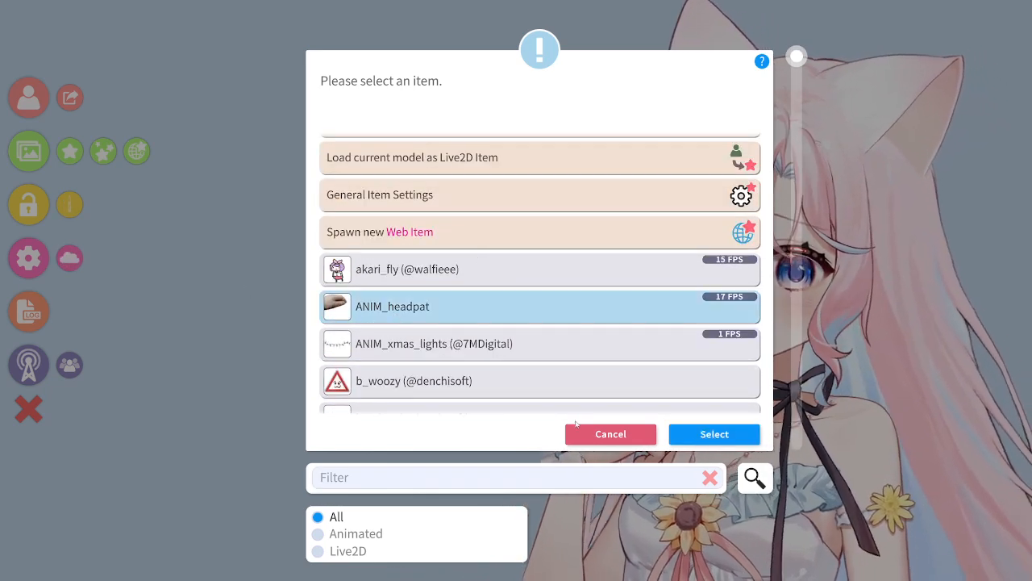
click(684, 436)
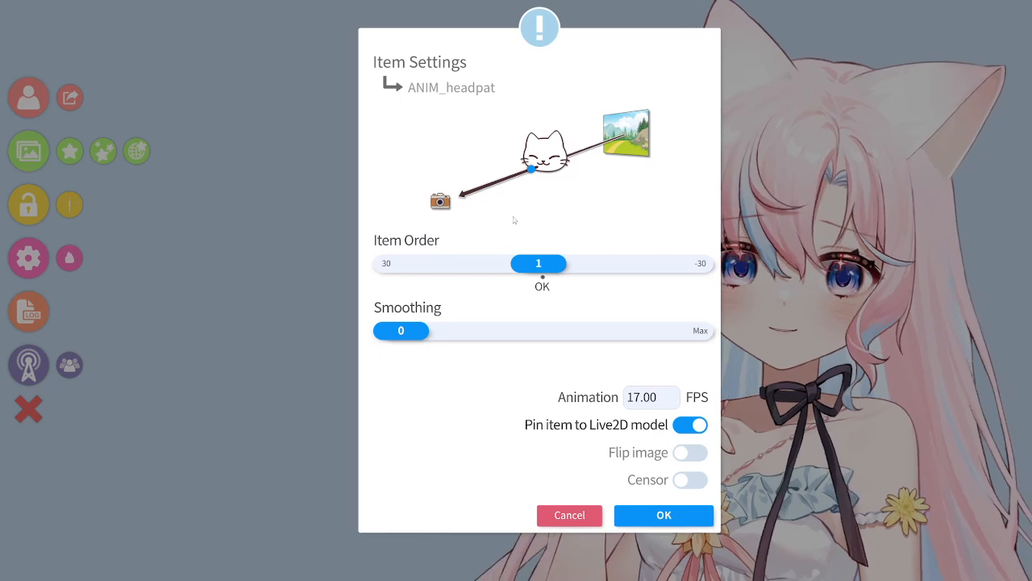
click(660, 514)
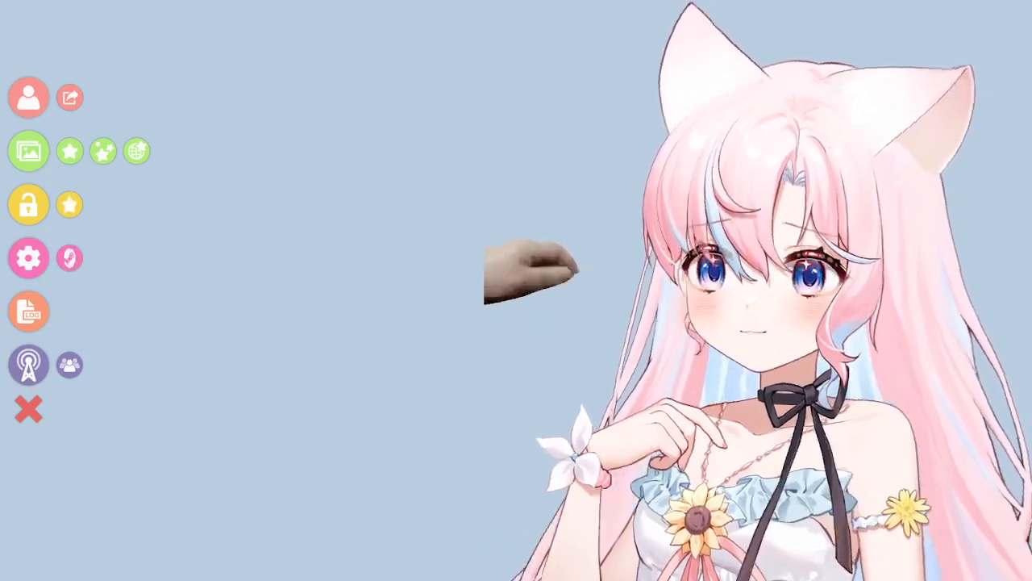
drag(505, 291, 747, 129)
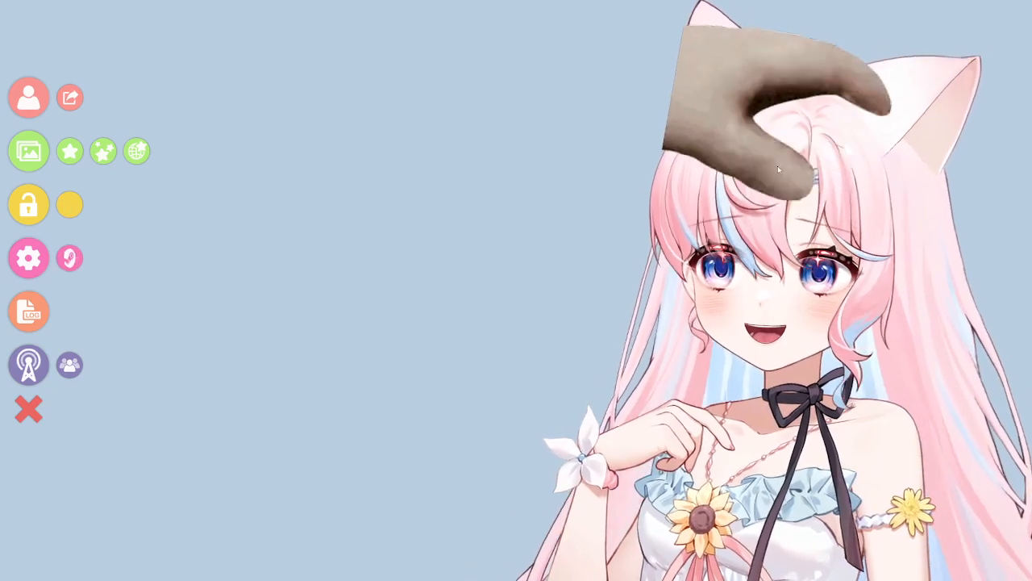
click(103, 151)
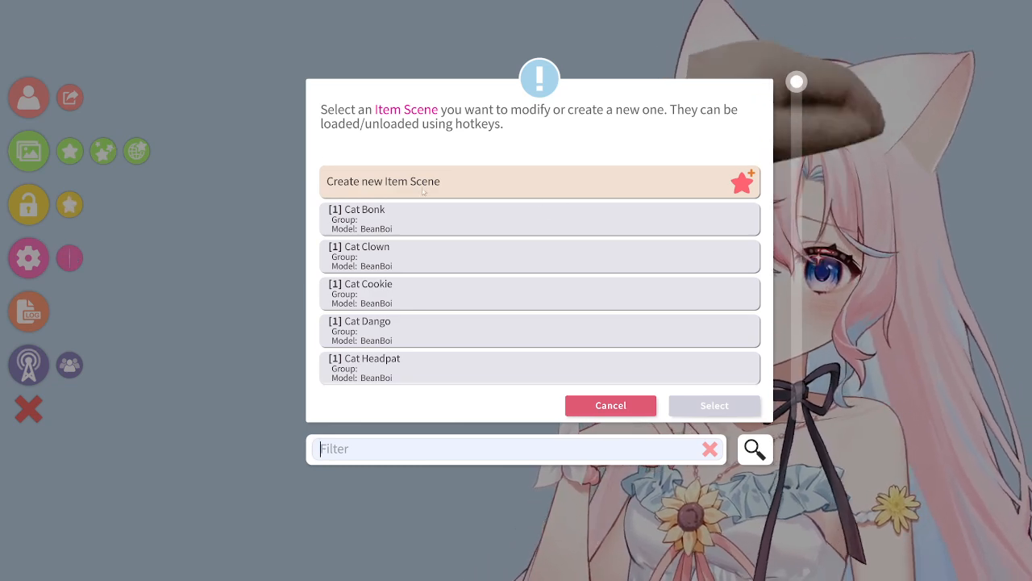
click(450, 186)
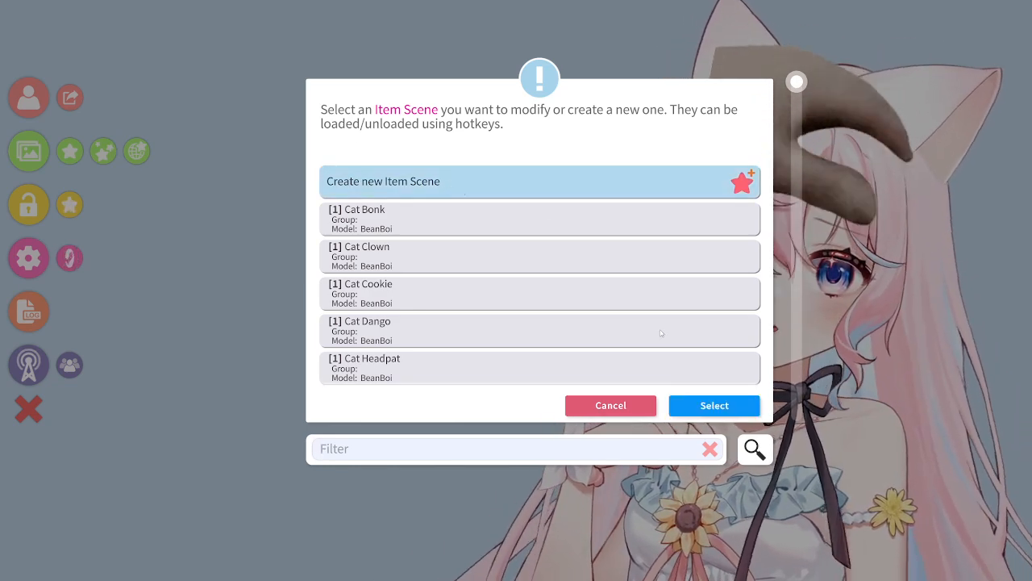
click(713, 406)
click(350, 136)
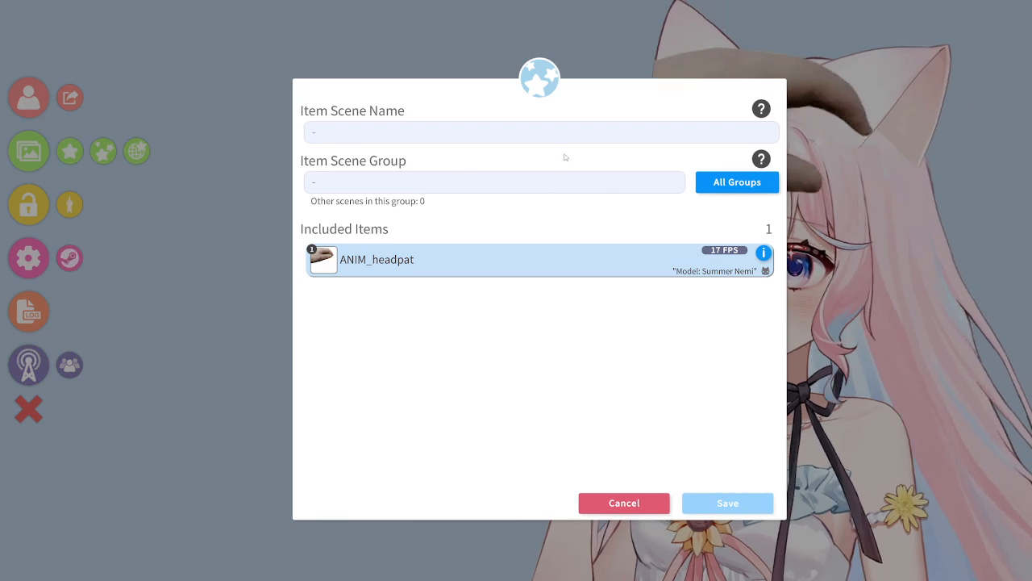
click(619, 503)
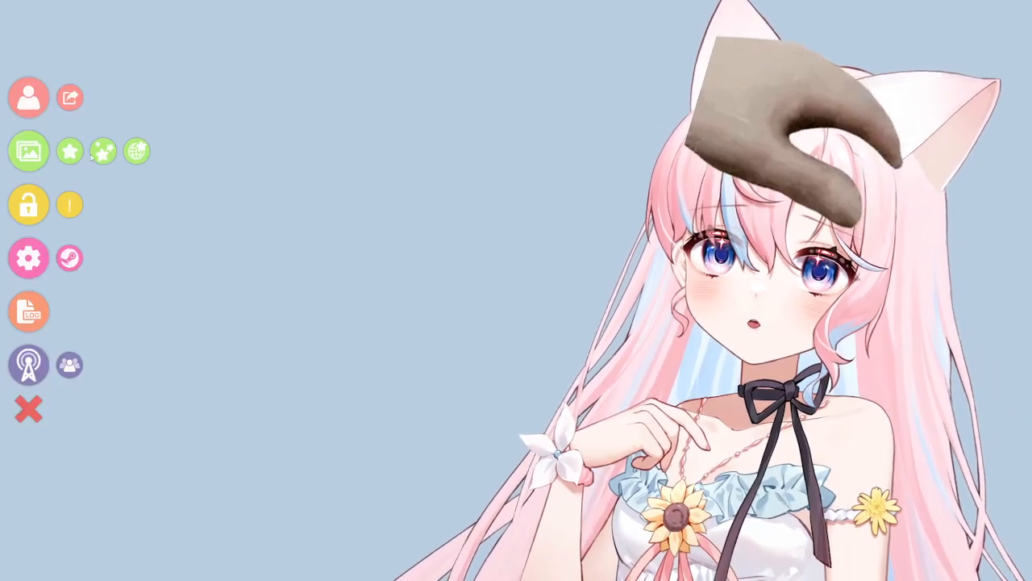
Step: Add a new hotkey in the hotkey settings with Toggle Item Scene as its action
click(36, 254)
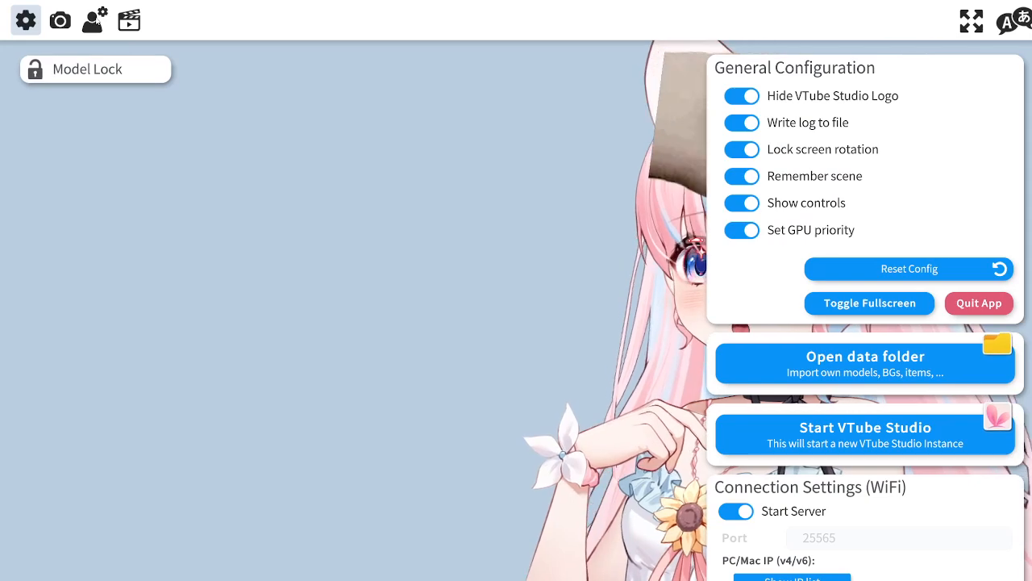
click(128, 23)
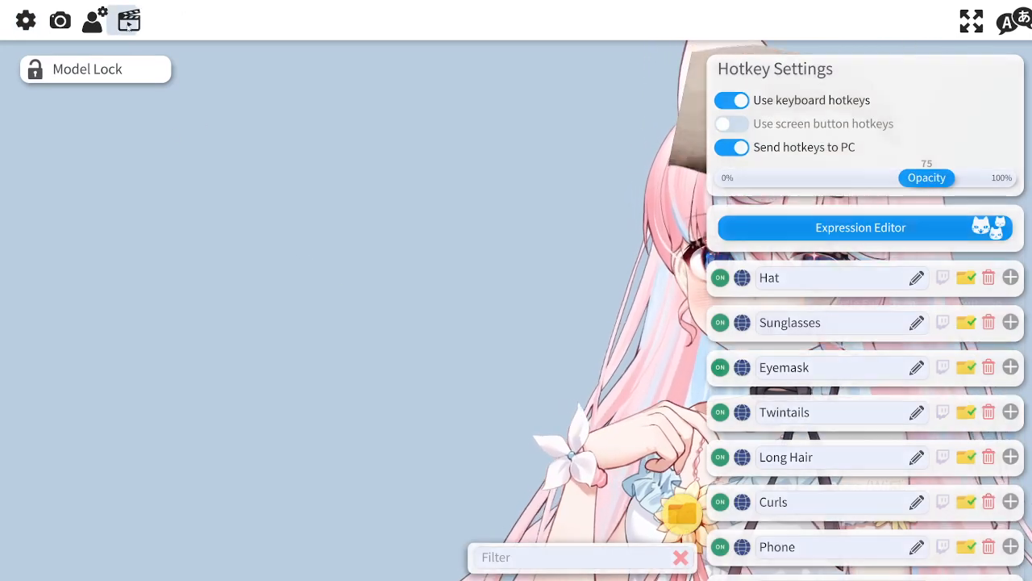
scroll(718, 380, down, 10)
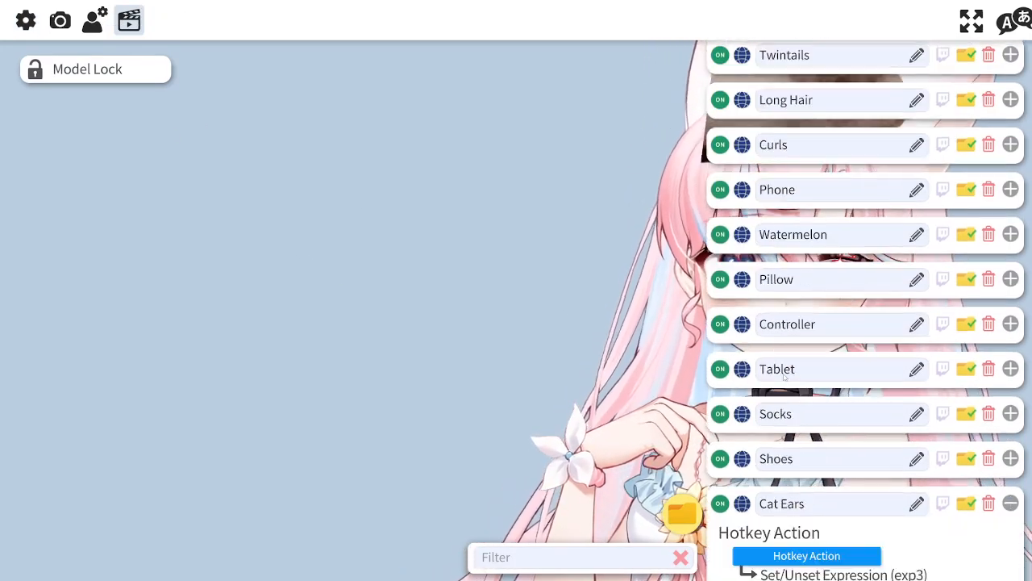
scroll(873, 361, up, 2)
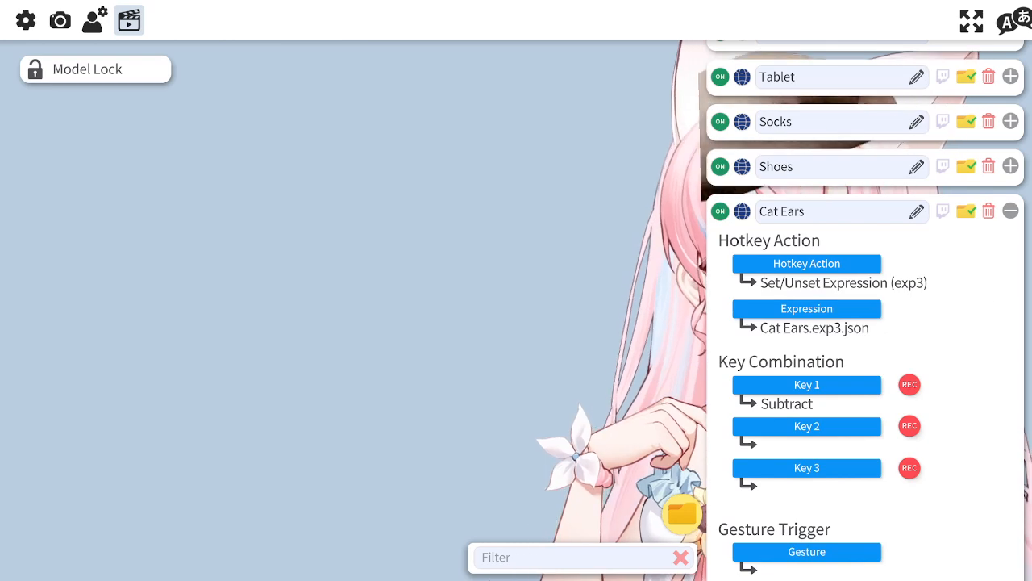
scroll(871, 533, down, 10)
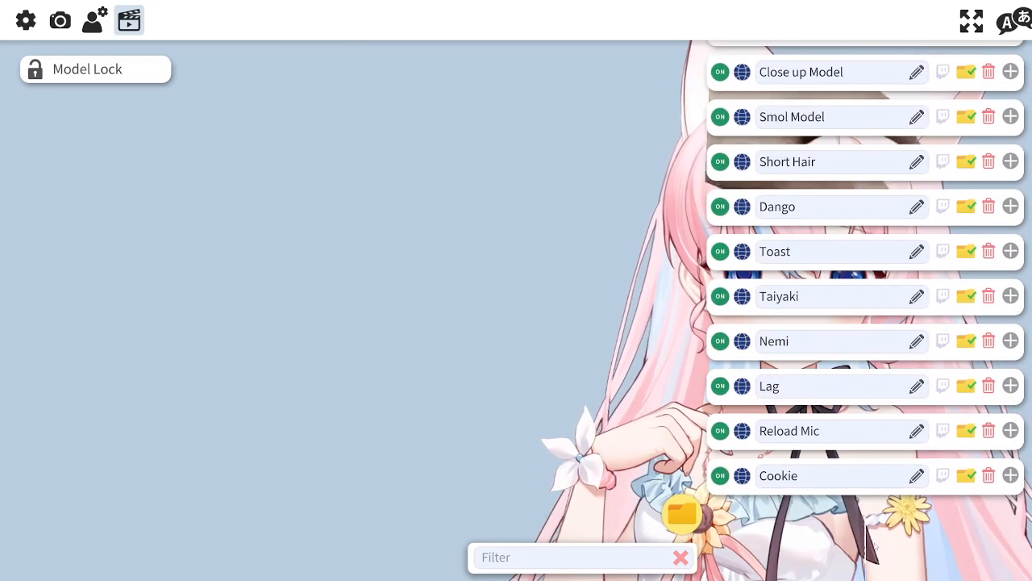
click(810, 250)
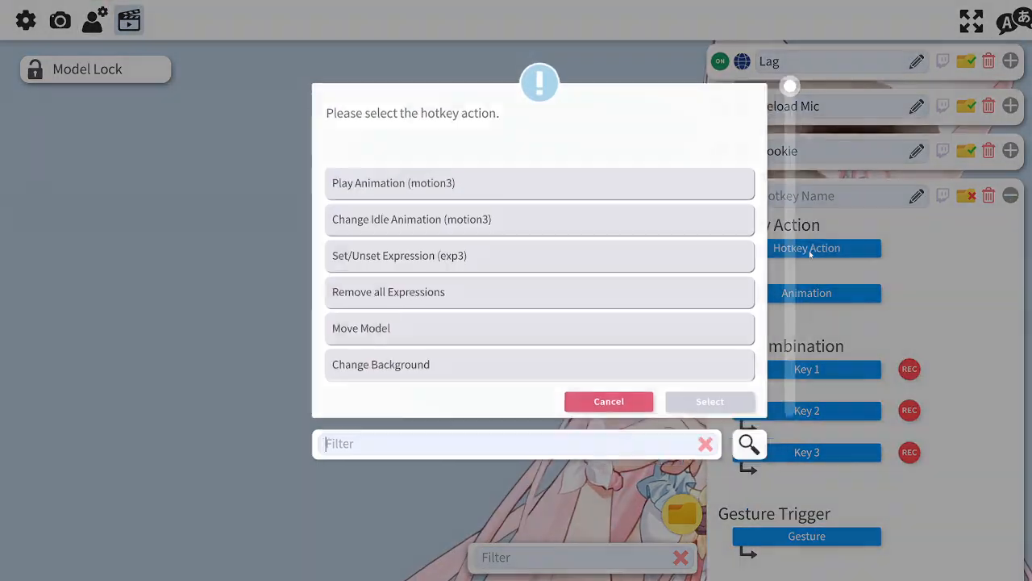
scroll(508, 278, down, 10)
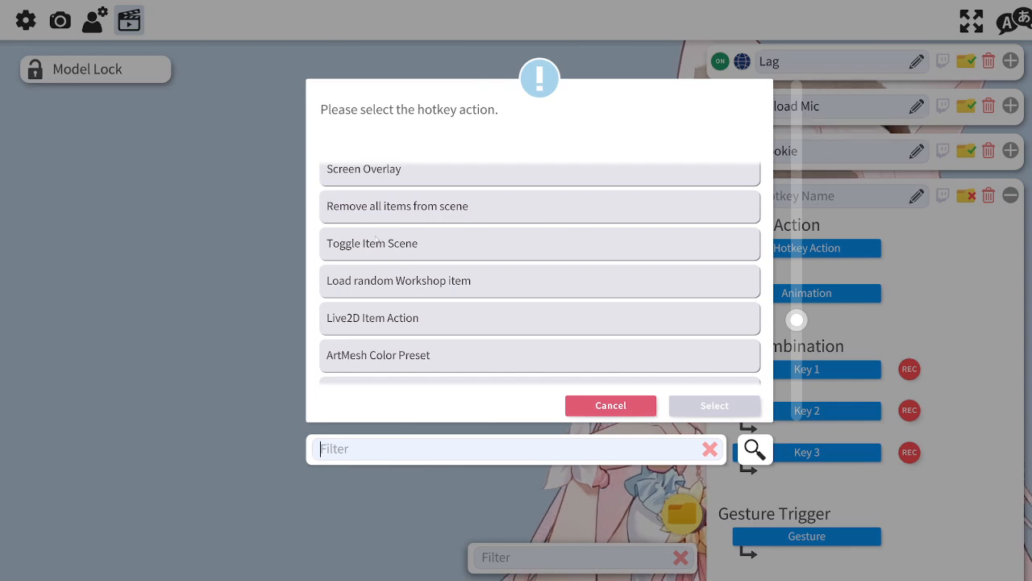
click(381, 247)
click(730, 405)
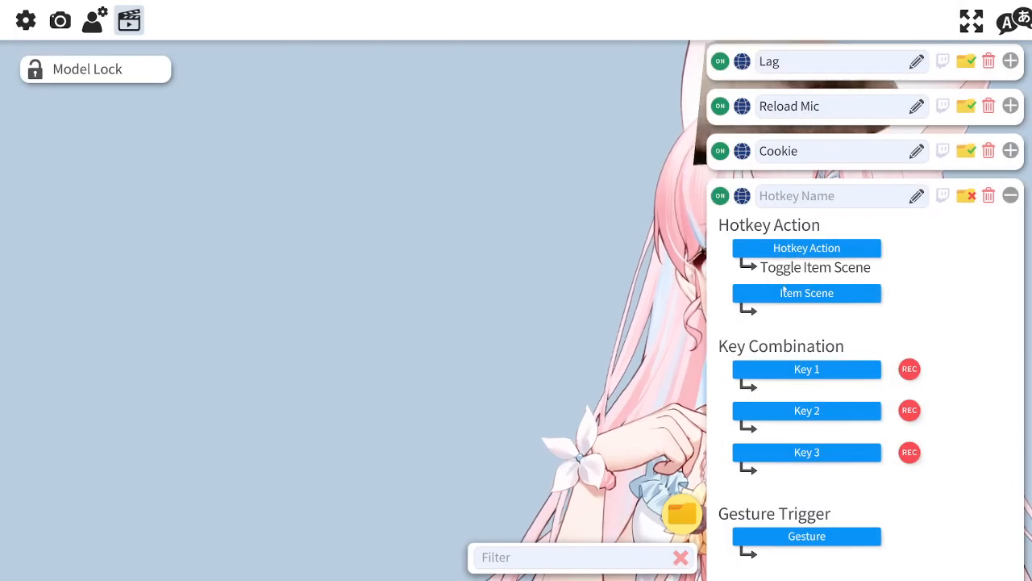
click(807, 294)
scroll(496, 236, down, 6)
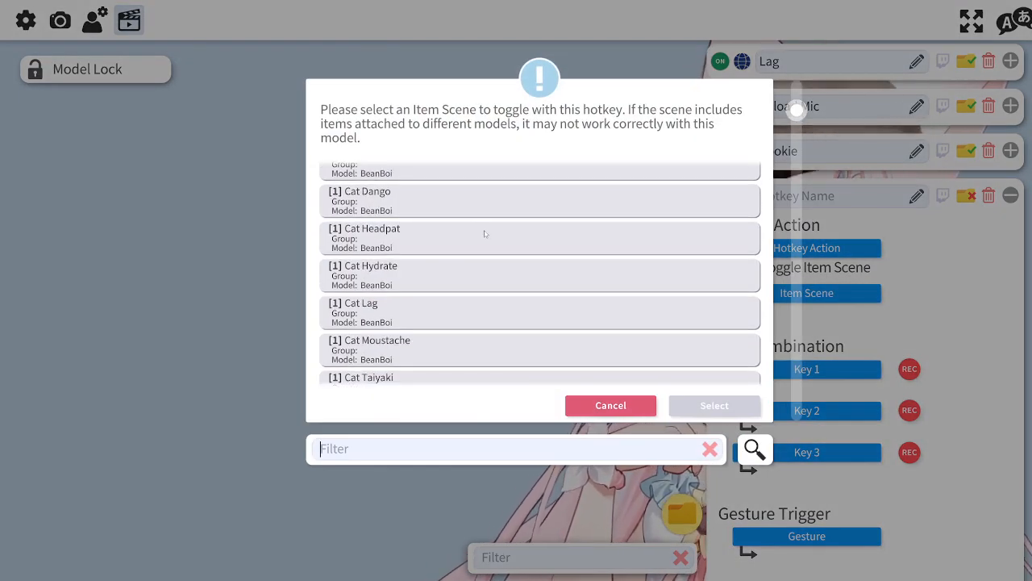
scroll(459, 240, down, 15)
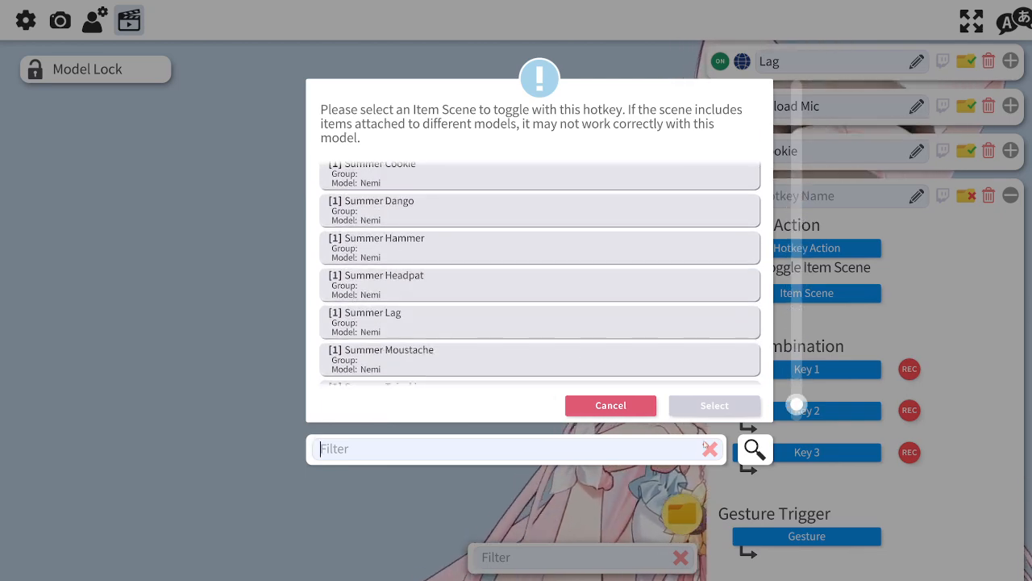
click(626, 406)
Step: Switch to Mix It Up, open the Twitch Channel Points section and look through the rewards, including Headpat
scroll(881, 425, down, 5)
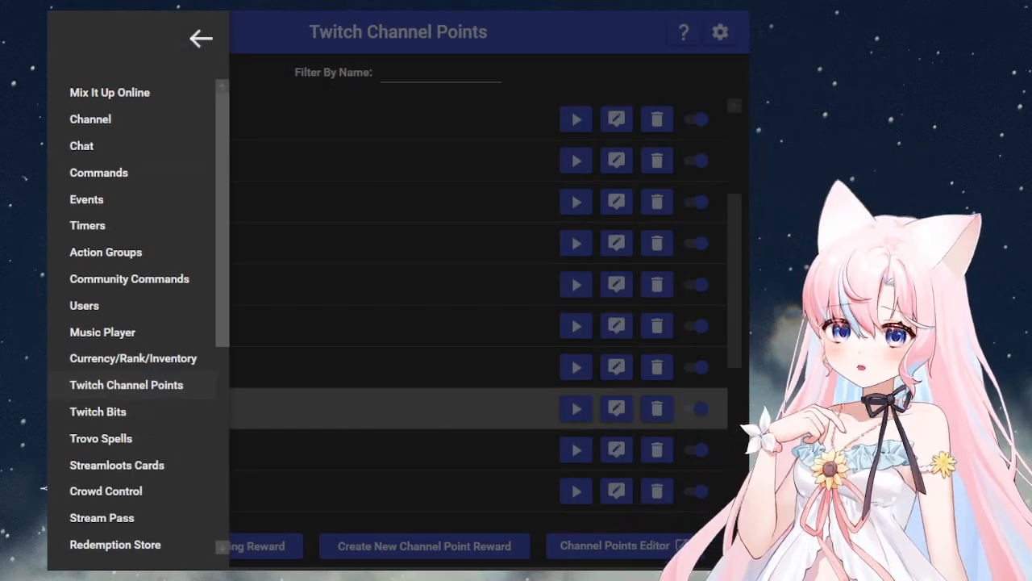
click(125, 386)
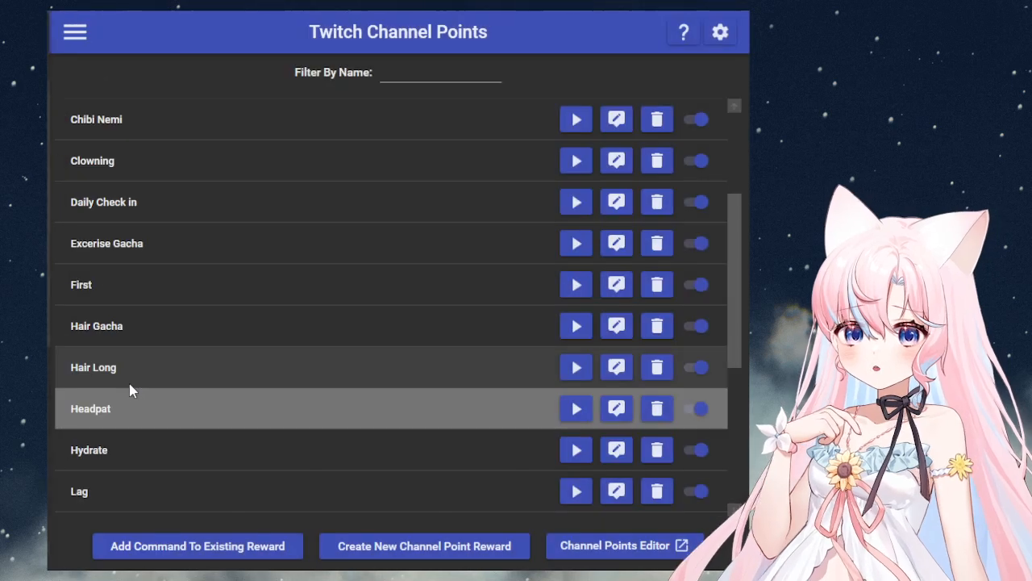
click(91, 409)
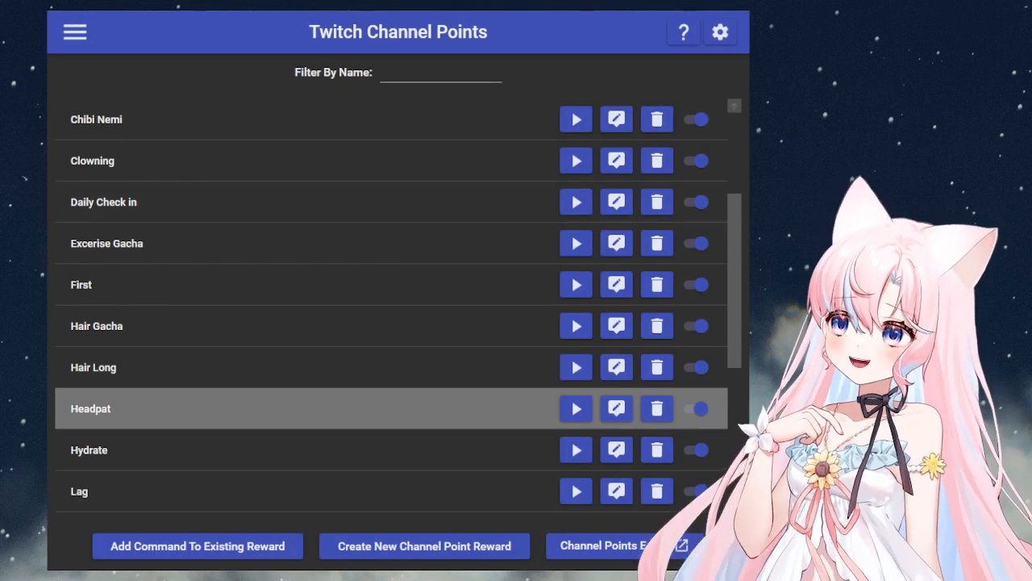
scroll(323, 396, up, 5)
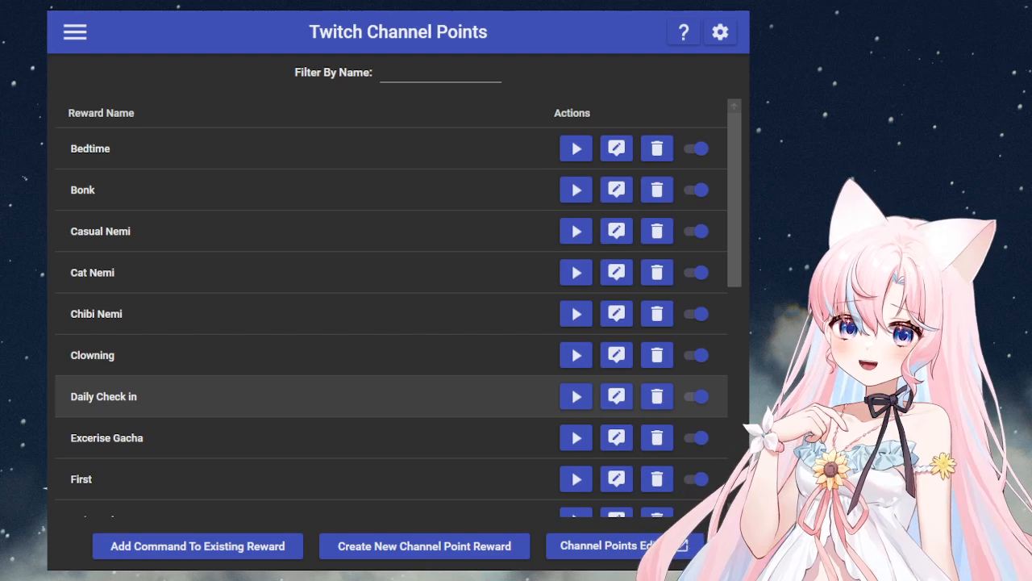
scroll(322, 436, down, 4)
scroll(322, 370, down, 4)
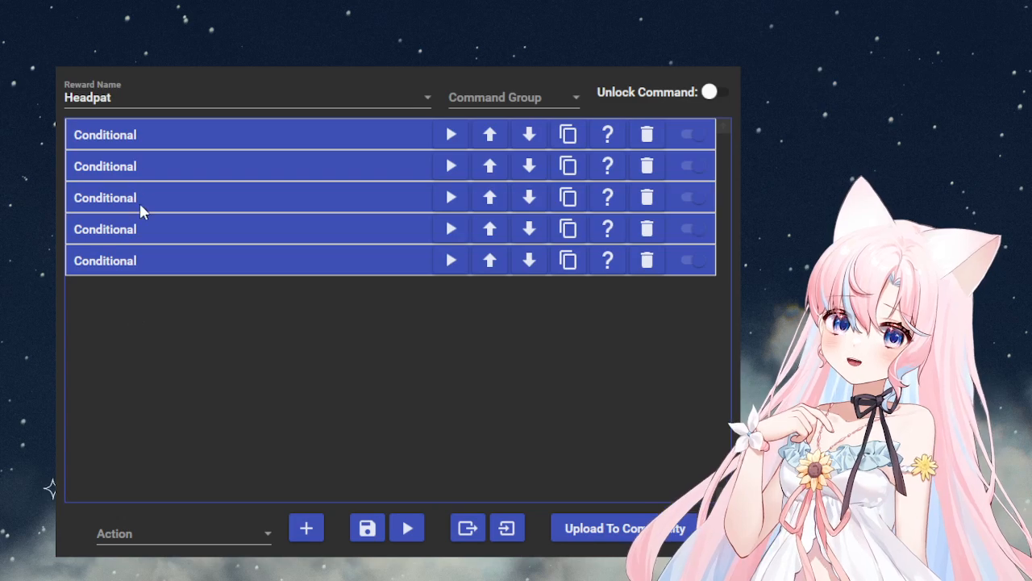
Step: Expand the Headpat command's first conditional and examine its model-comparison clause and the settings of its first VTube Studio action
click(179, 143)
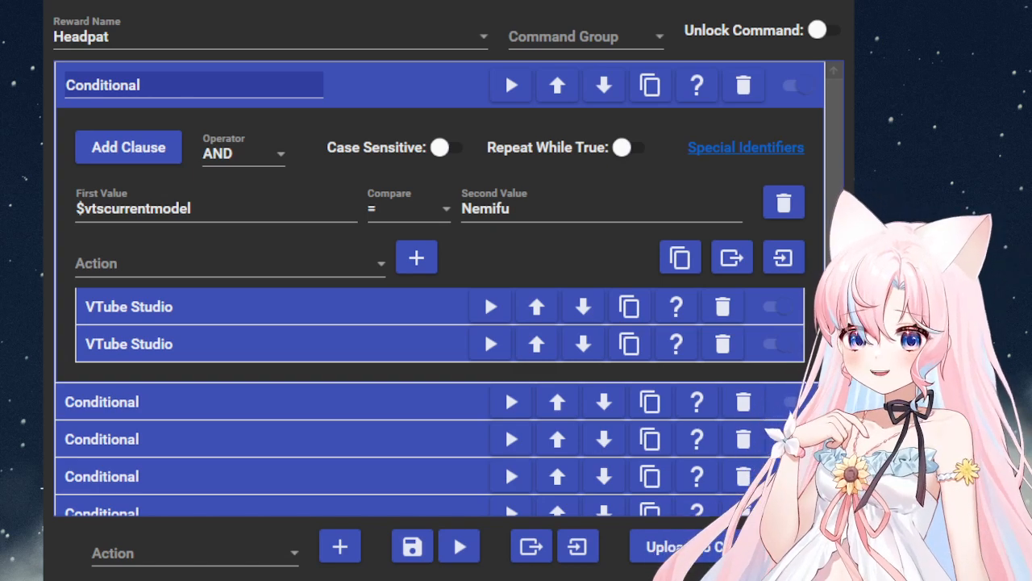
drag(193, 209, 53, 201)
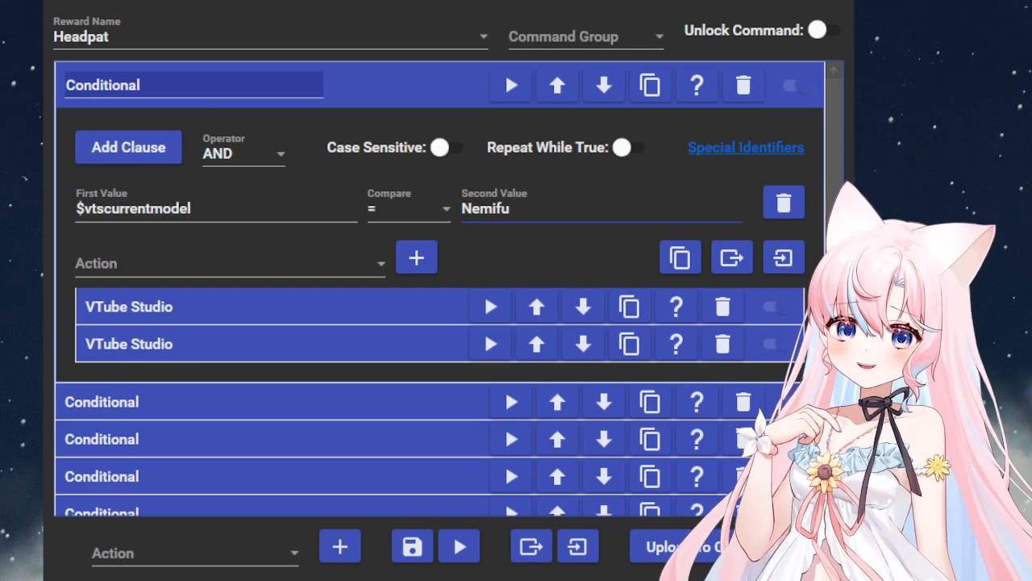
click(513, 209)
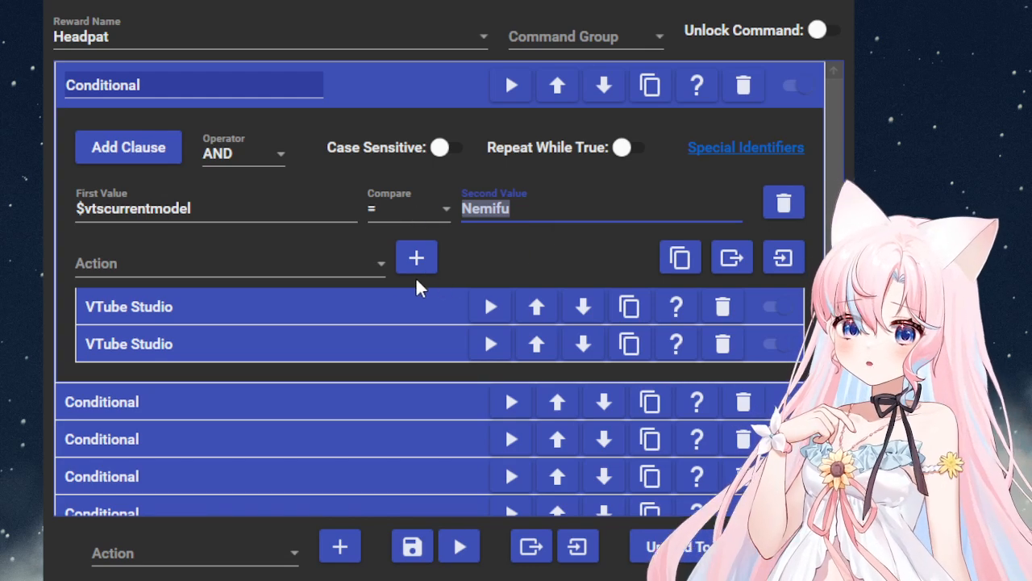
click(379, 307)
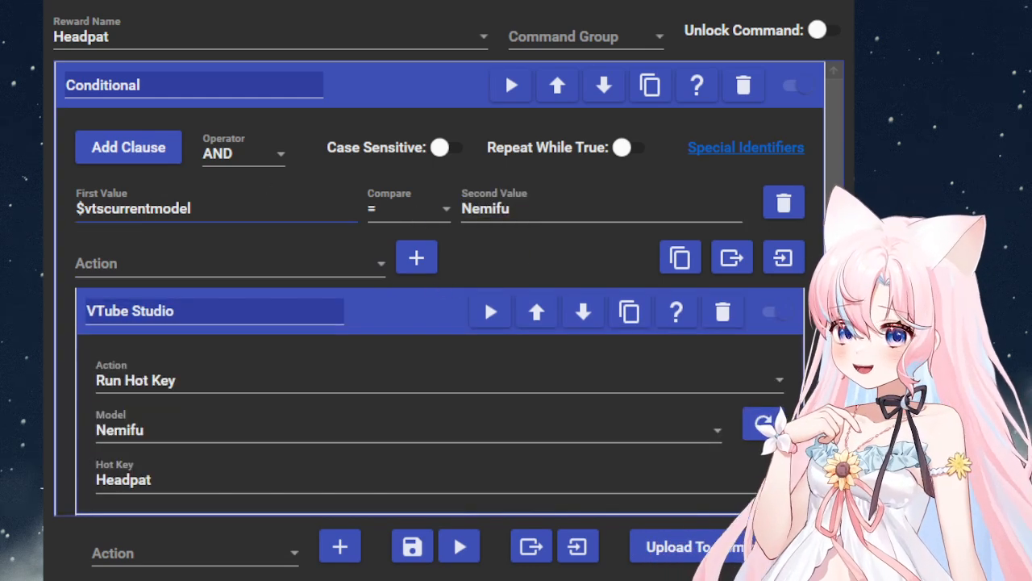
key(Tab)
key(Tab)
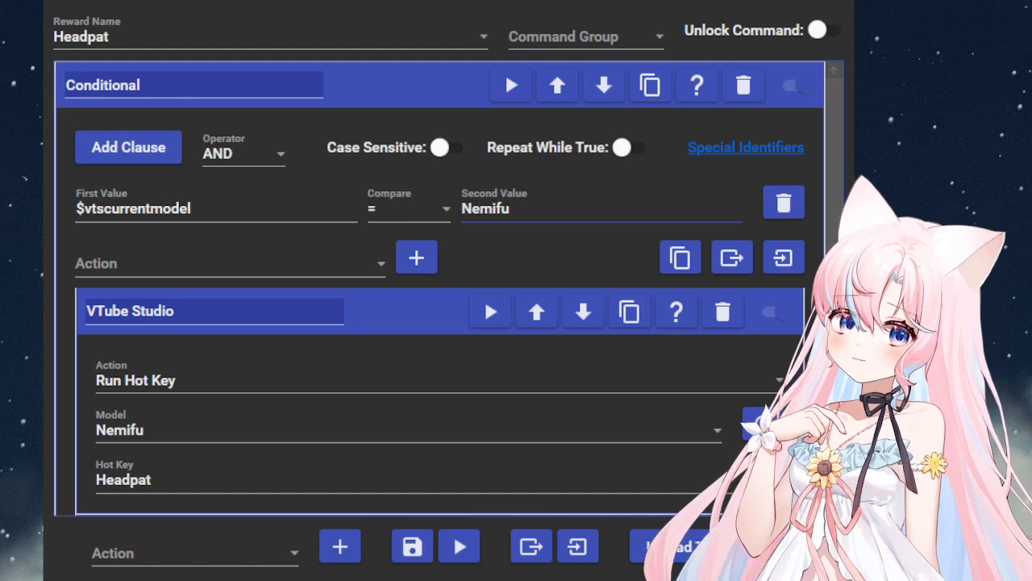
scroll(484, 297, down, 2)
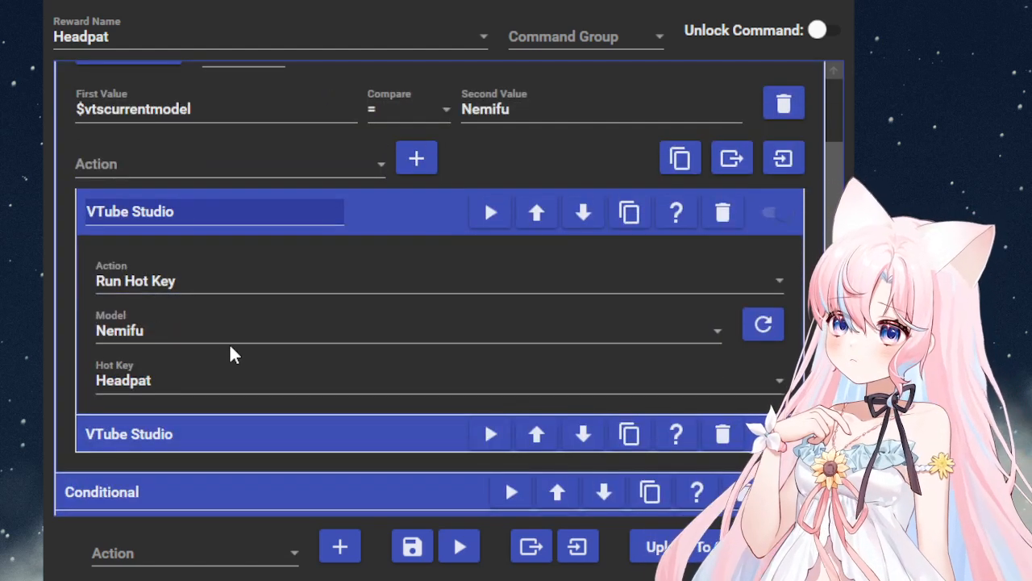
click(175, 395)
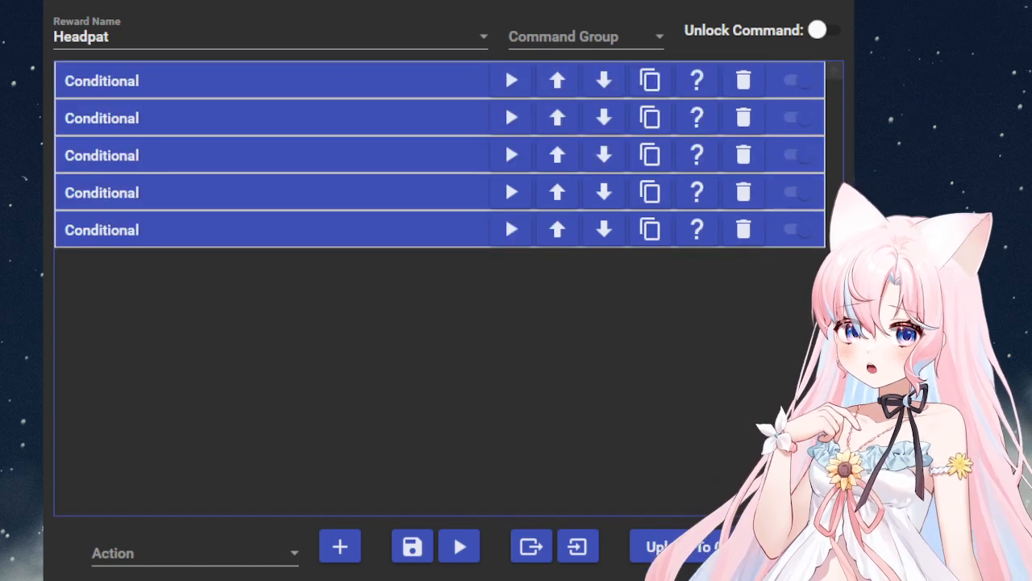
Step: Expand the Headpat command's second conditional and examine the model its clause compares against
click(273, 115)
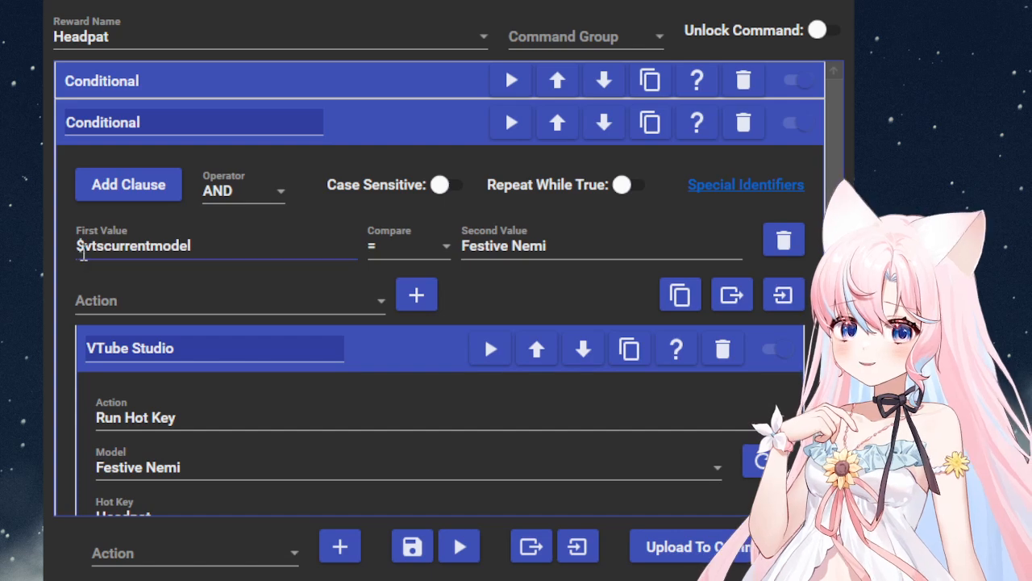
click(605, 266)
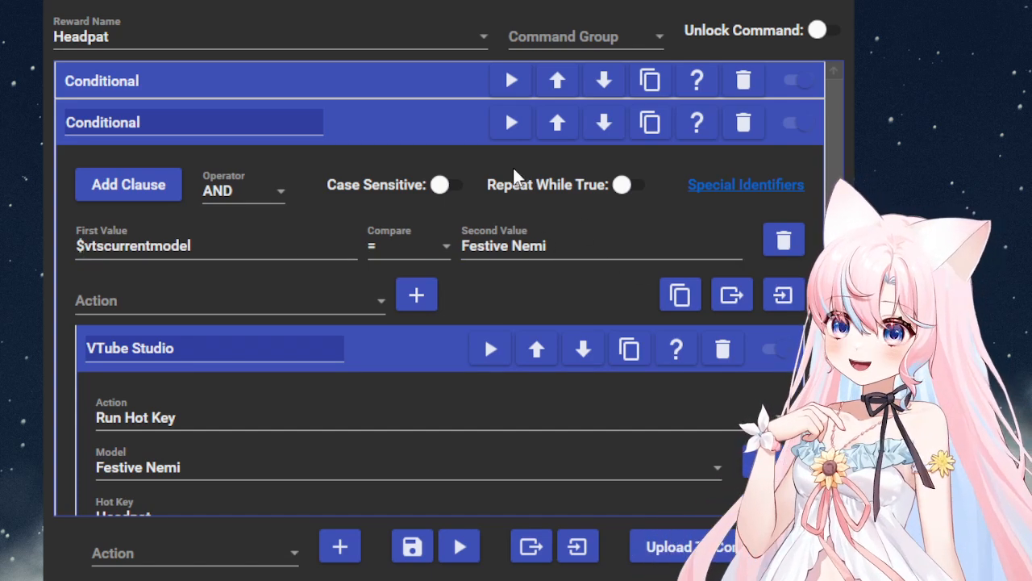
Step: Examine the VTube Studio hotkey action in the Headpat command's second conditional, and expand the third conditional with its VTube Studio action
scroll(456, 282, down, 1)
scroll(452, 284, down, 1)
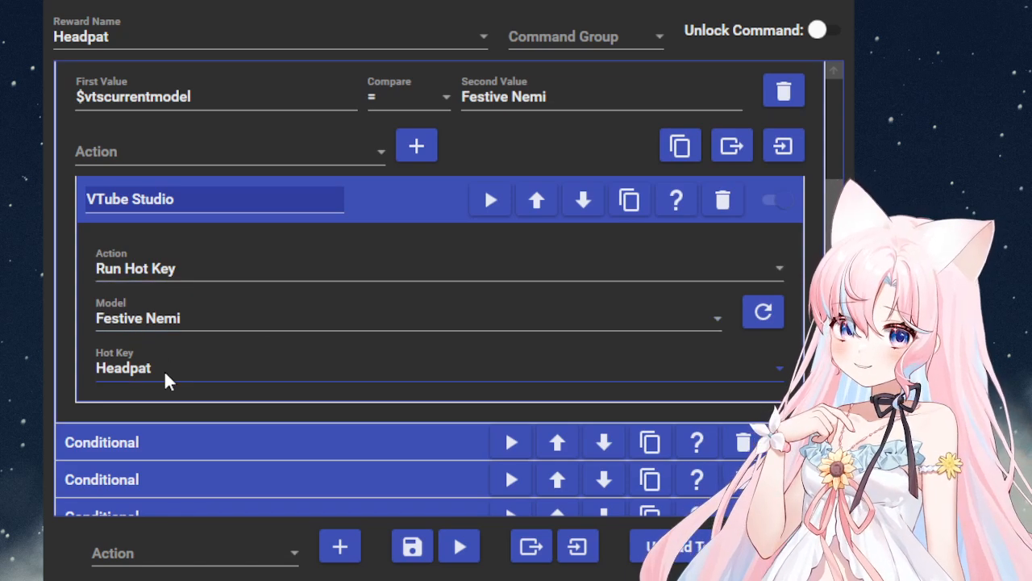
scroll(166, 376, down, 1)
click(184, 428)
scroll(230, 395, down, 3)
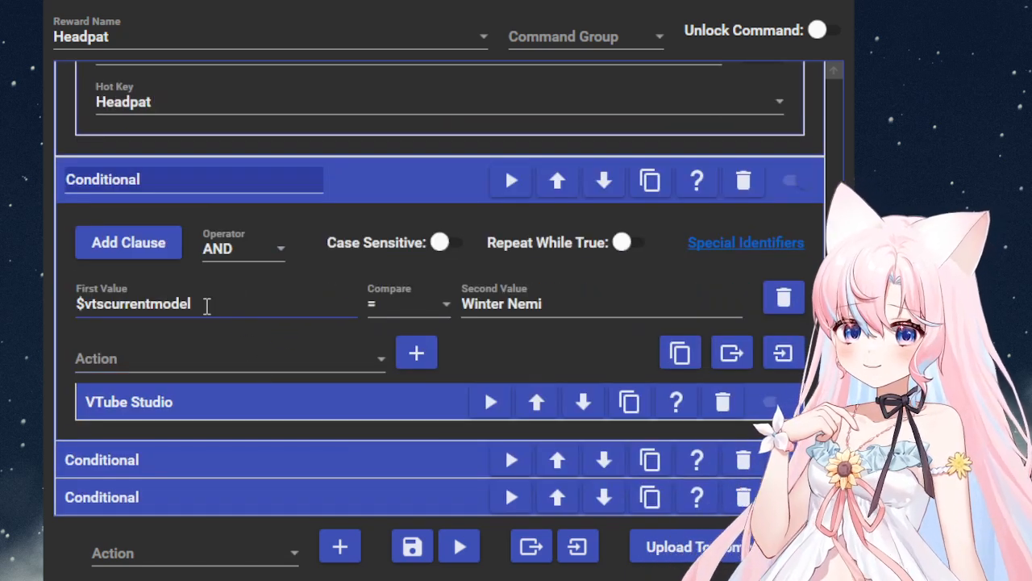
click(284, 402)
scroll(274, 395, down, 3)
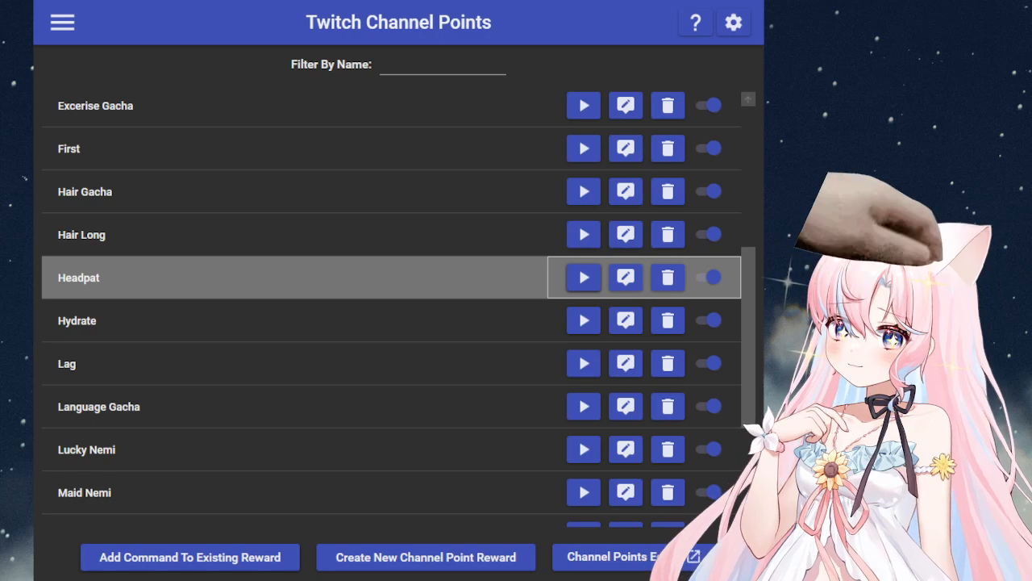
Step: Run the Chibi Nemi reward from the Twitch Channel Points list to switch models, and test the Headpat reward on that model
scroll(215, 372, up, 3)
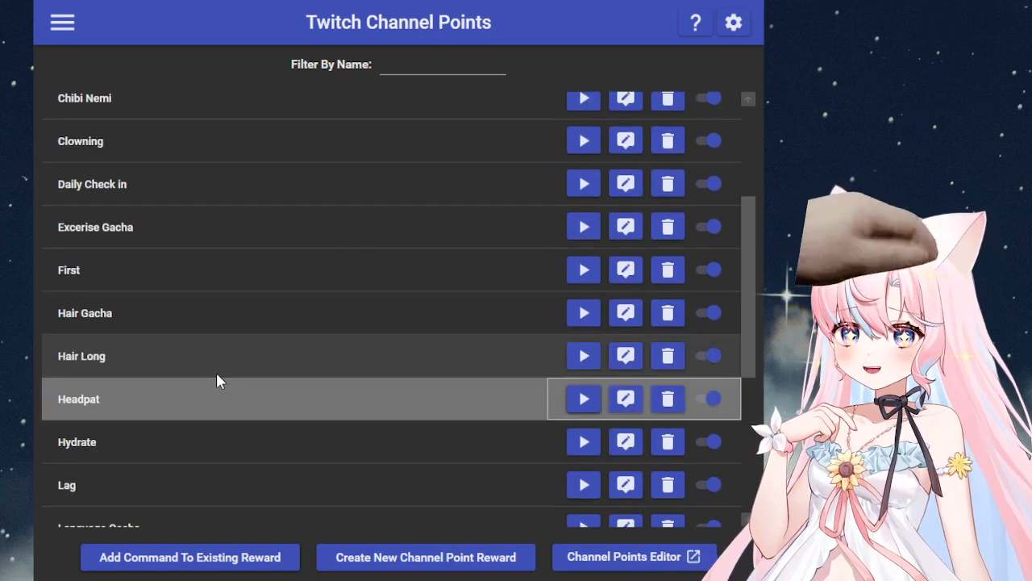
scroll(271, 367, up, 4)
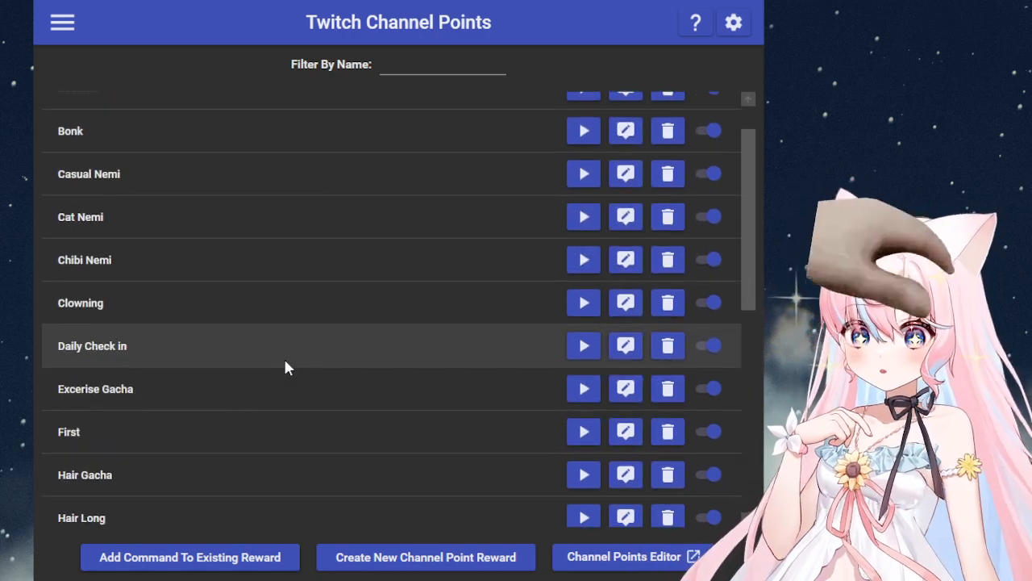
scroll(245, 396, down, 4)
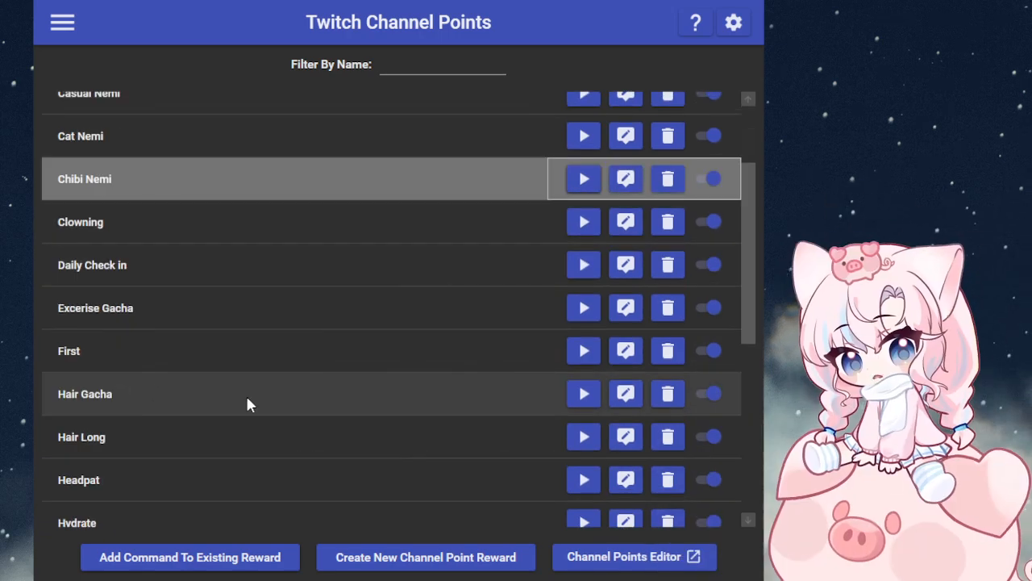
click(582, 401)
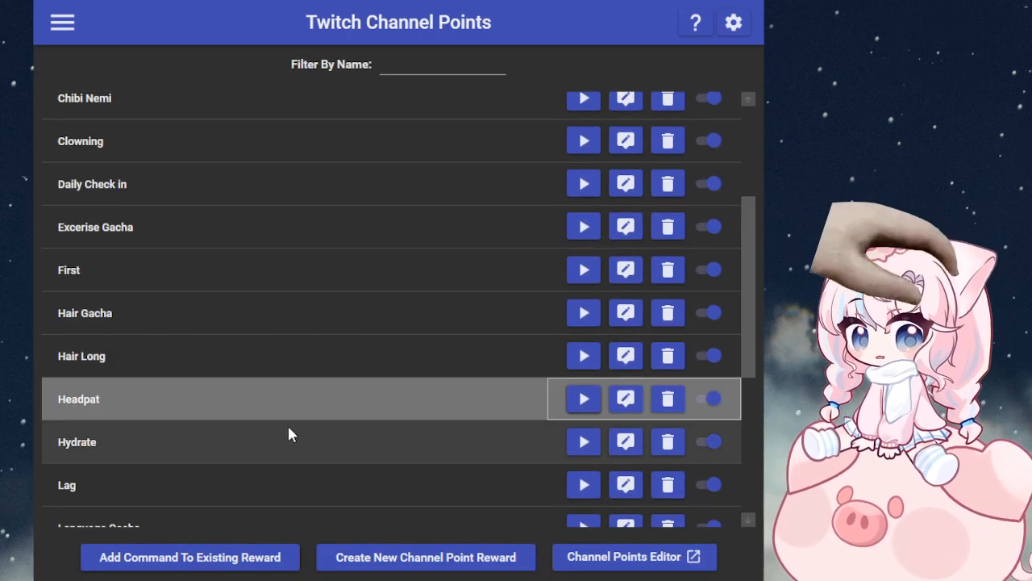
Step: Run the Cat Nemi reward to switch to the cat model, and test the Headpat reward on it
scroll(332, 387, down, 1)
scroll(333, 375, up, 6)
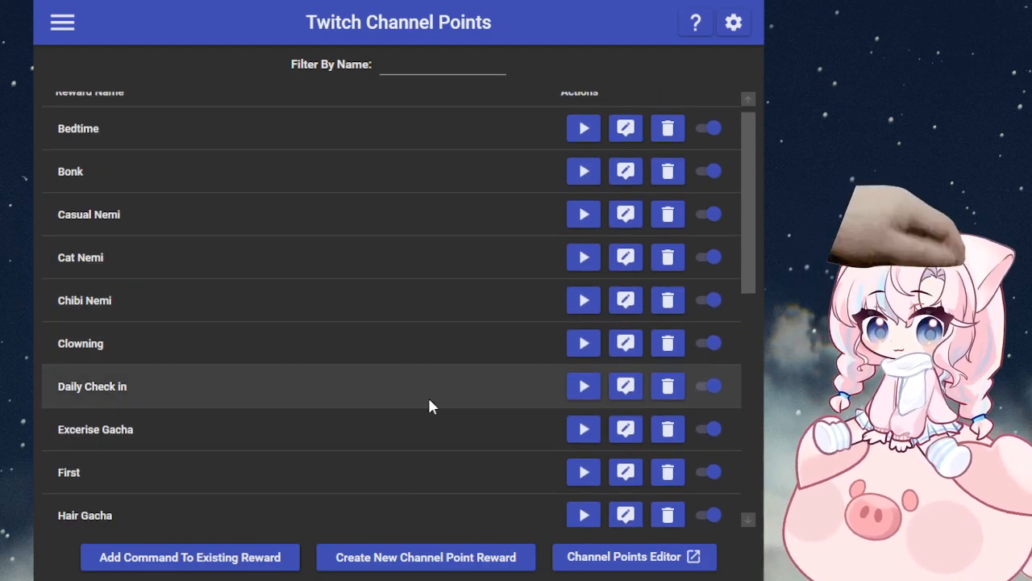
scroll(427, 396, up, 1)
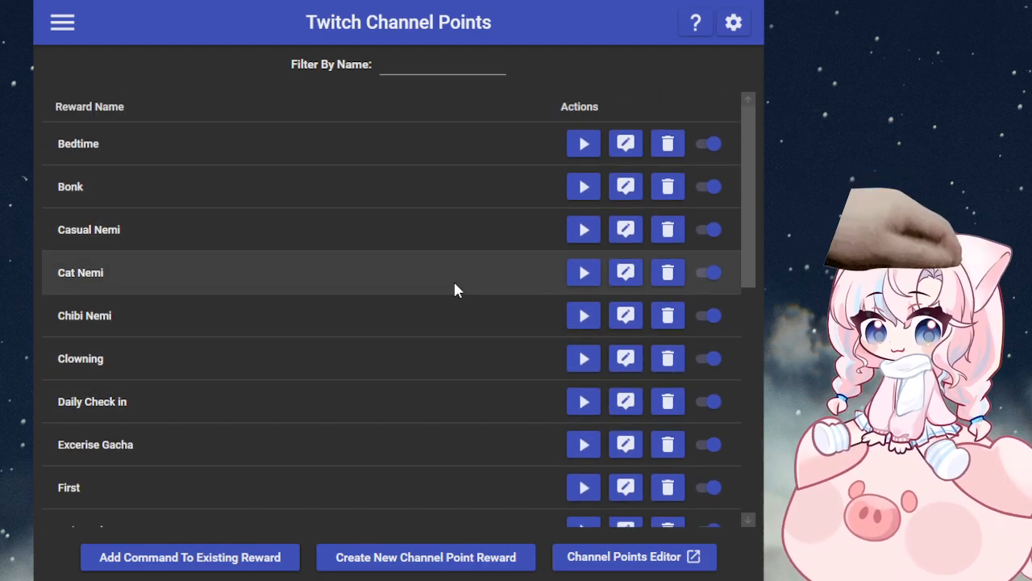
click(550, 288)
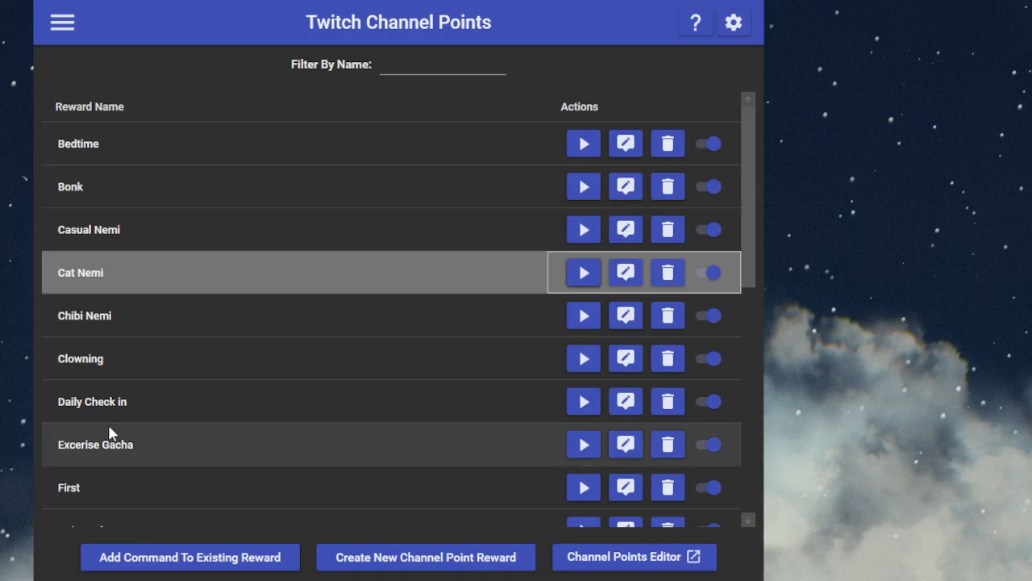
scroll(241, 411, down, 3)
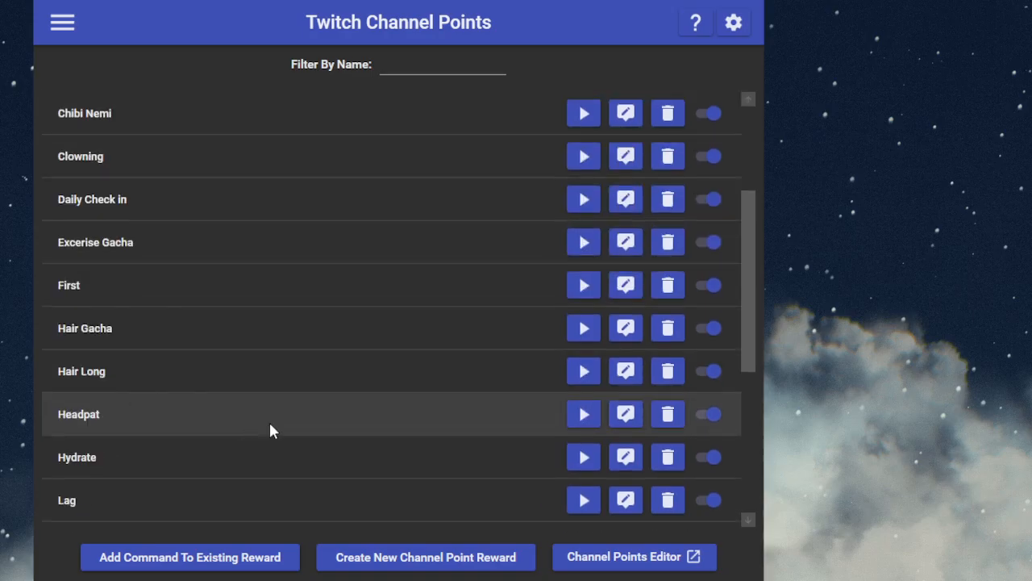
click(585, 422)
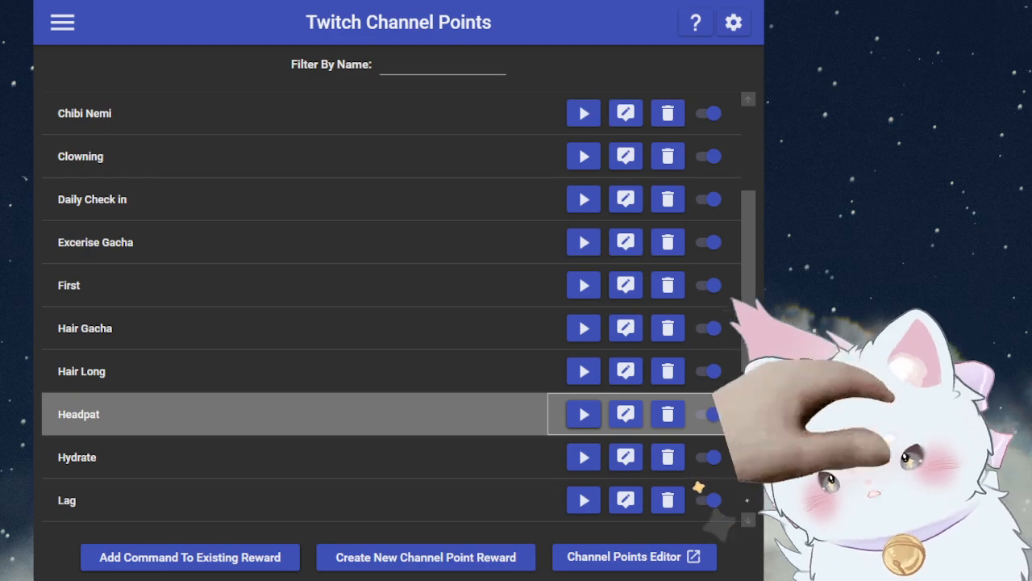
Step: Examine the first conditional and its first VTube Studio action in the Clowning command, and test-run the command
scroll(329, 420, up, 3)
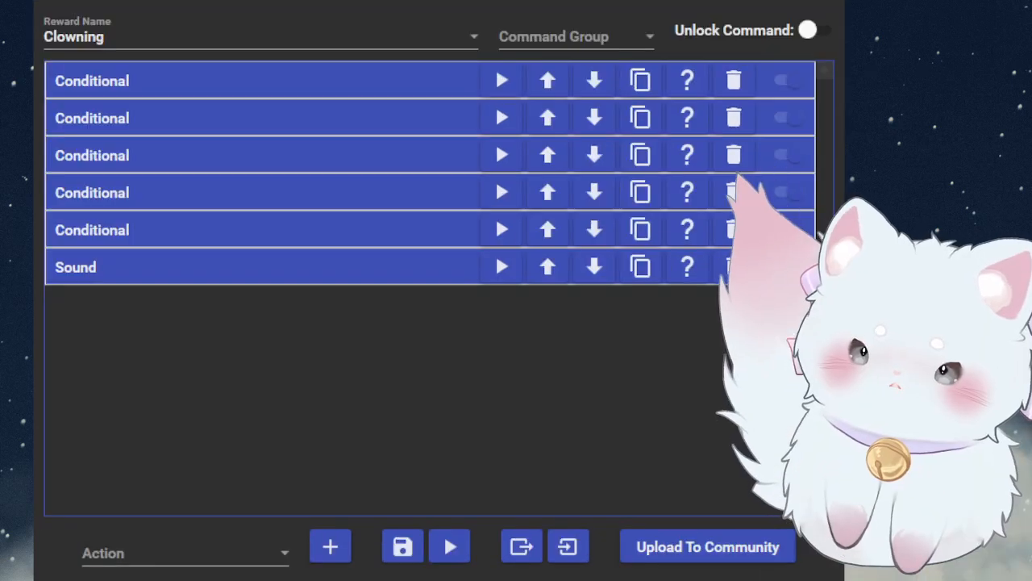
click(300, 73)
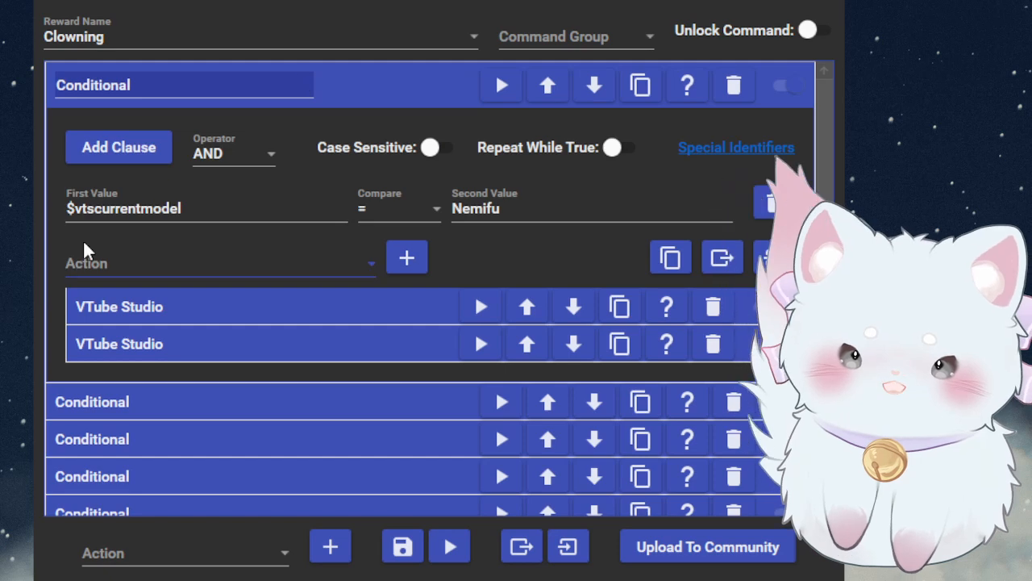
drag(501, 210, 473, 212)
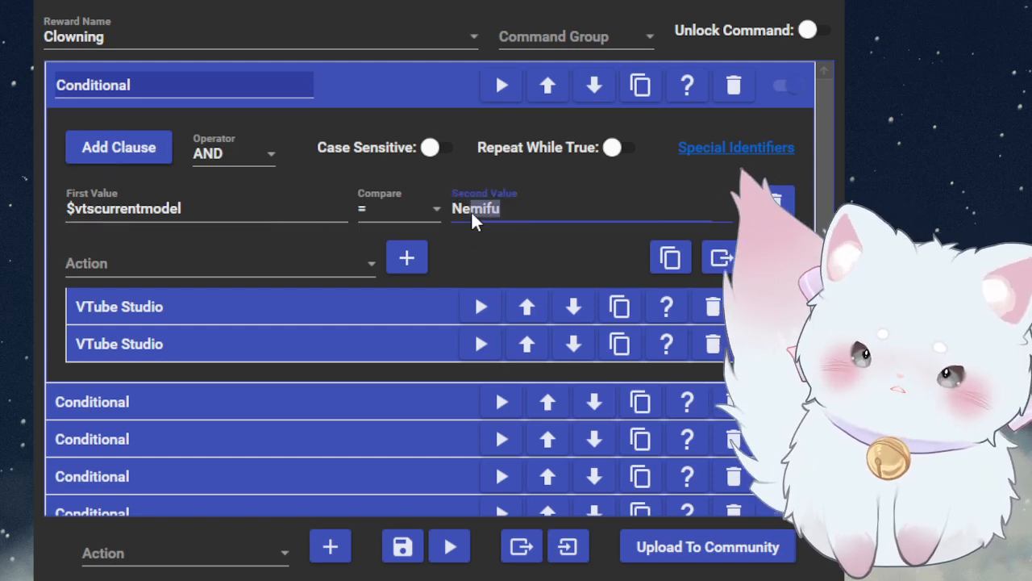
click(212, 303)
scroll(204, 397, down, 1)
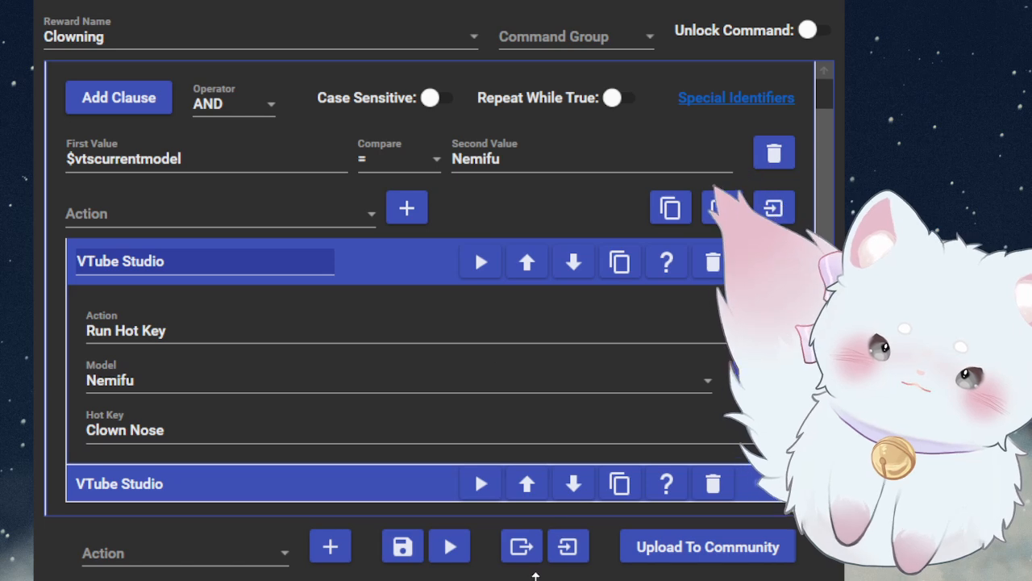
click(449, 548)
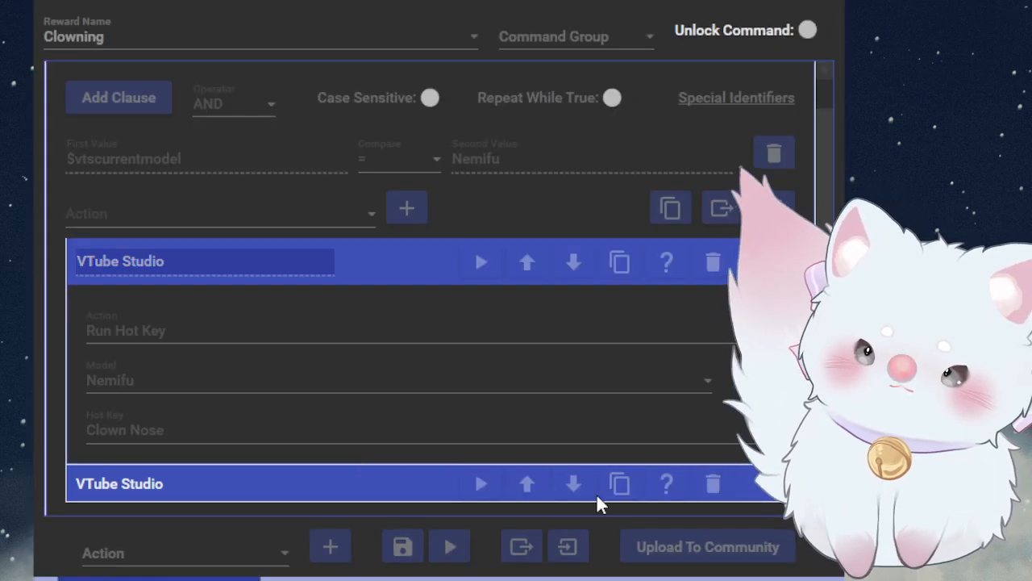